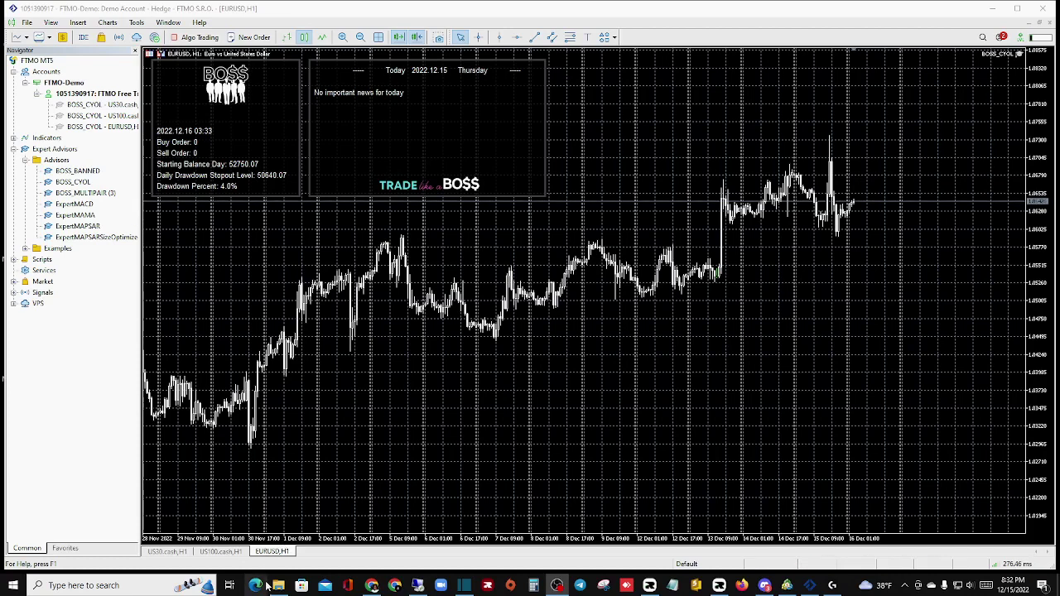
# Bring the minimized BOSS EA MQL5 folder window back in front of the EURUSD chart.
pyautogui.moveTo(279, 586)
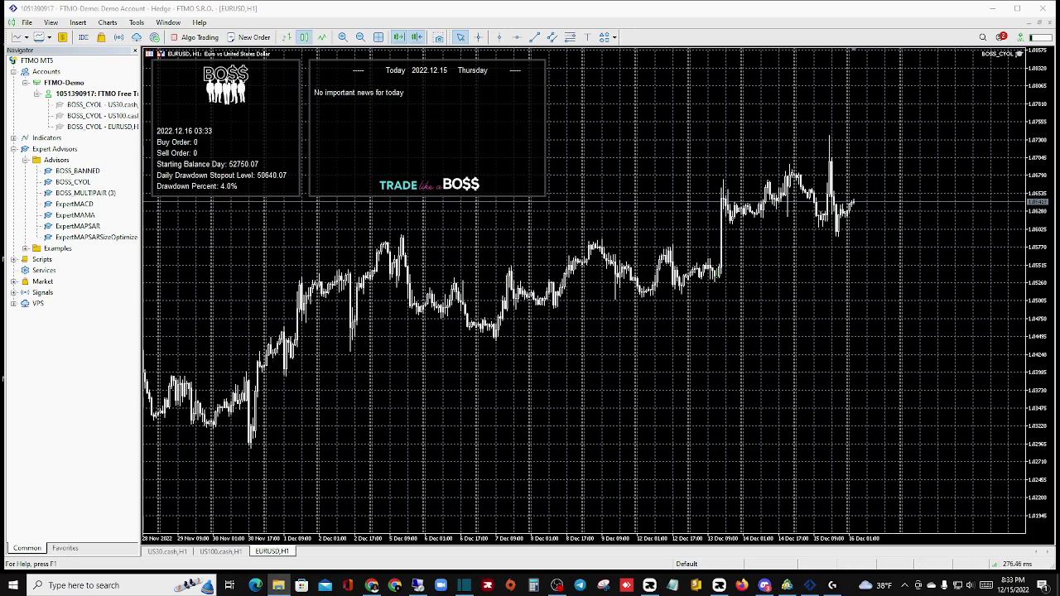
pyautogui.hotkey('alt', 'Tab')
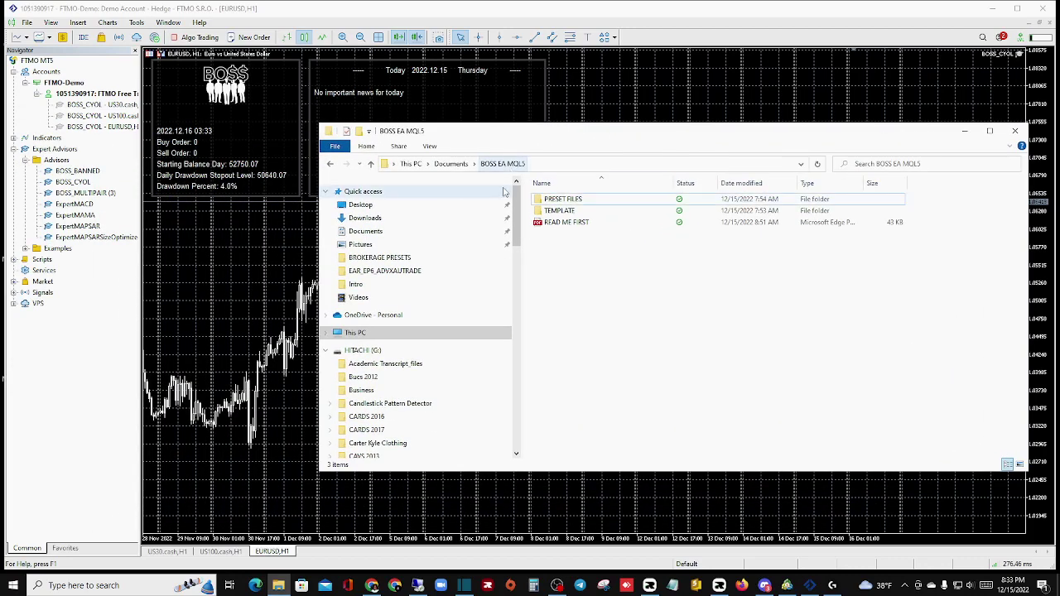
# Open the READ ME FIRST PDF from Documents > BOSS EA MQL5 in Edge.
pyautogui.click(450, 163)
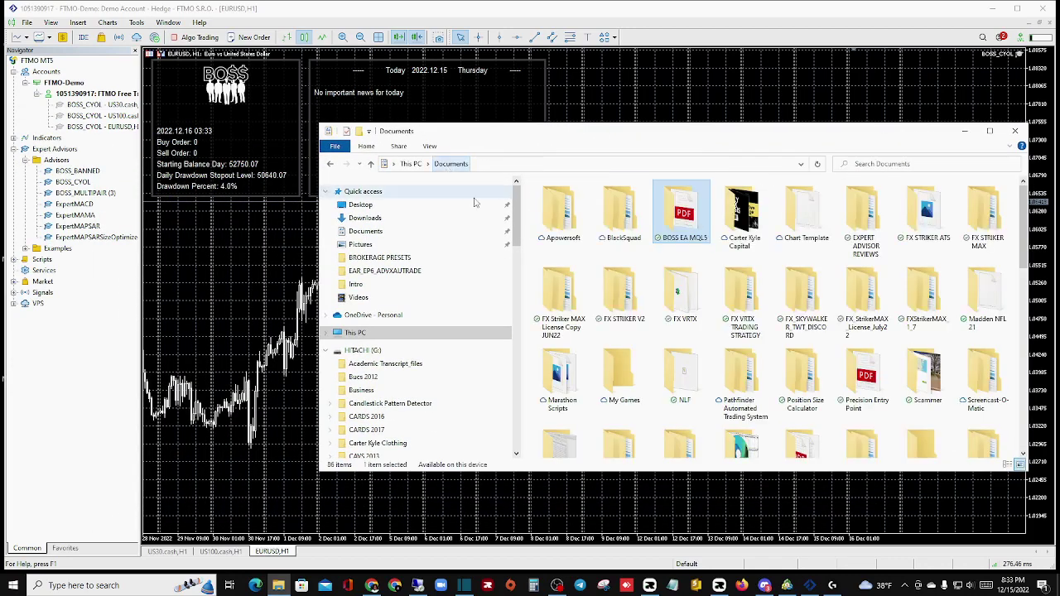
pyautogui.doubleClick(691, 214)
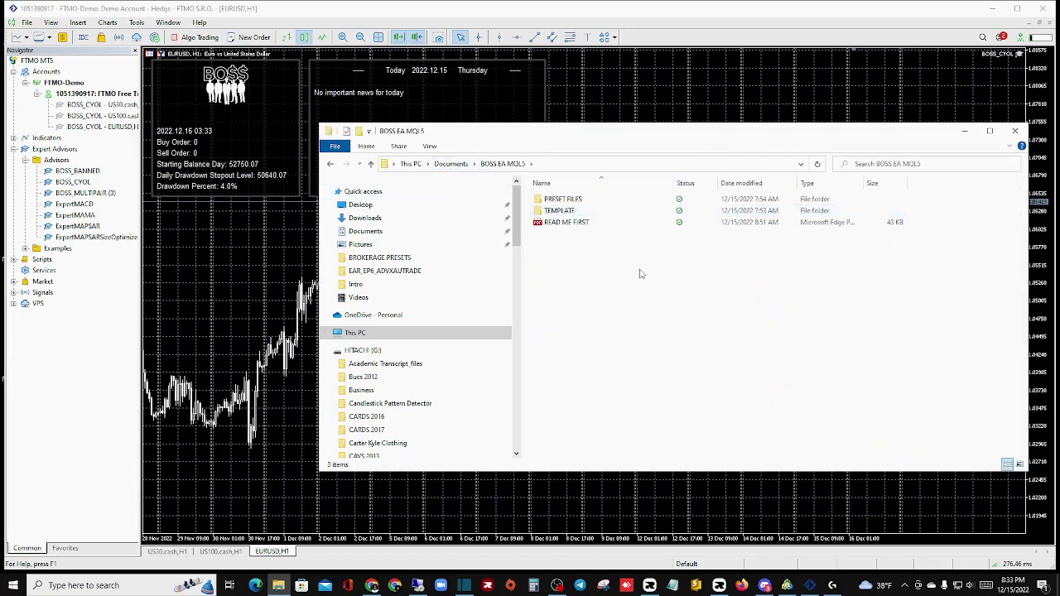
pyautogui.click(567, 228)
pyautogui.doubleClick(566, 225)
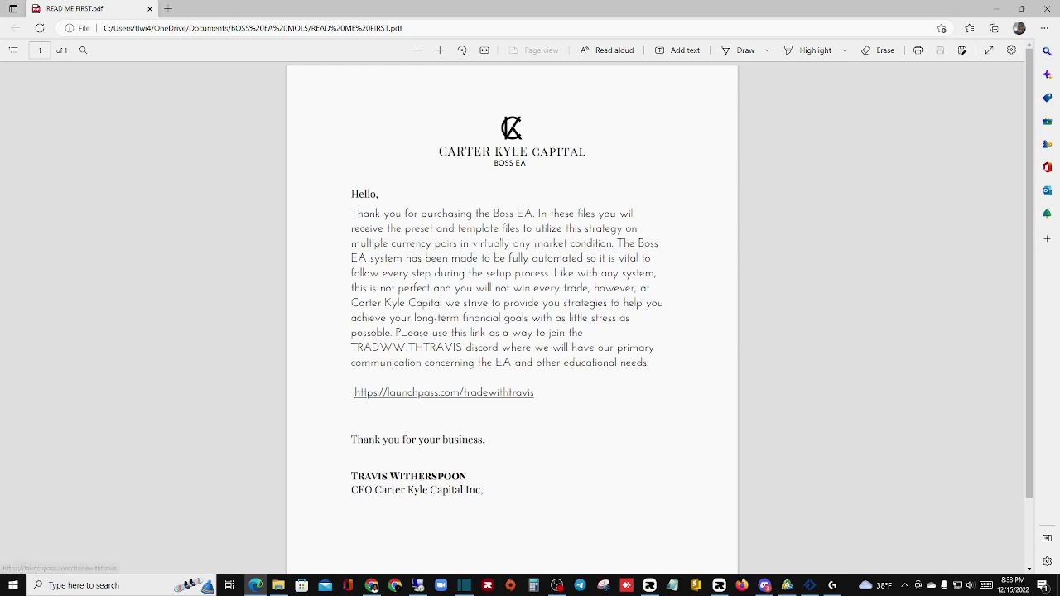
# Visit the launchpass Discord link from the PDF, then close Discord and minimize the Edge viewer.
pyautogui.click(765, 585)
pyautogui.doubleClick(886, 184)
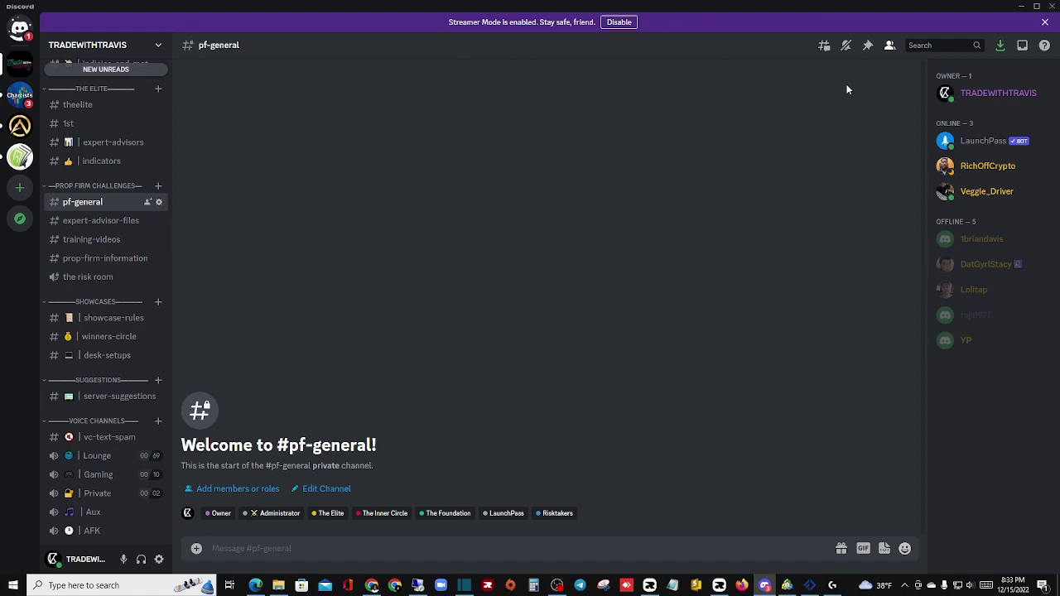
pyautogui.doubleClick(716, 6)
pyautogui.click(993, 126)
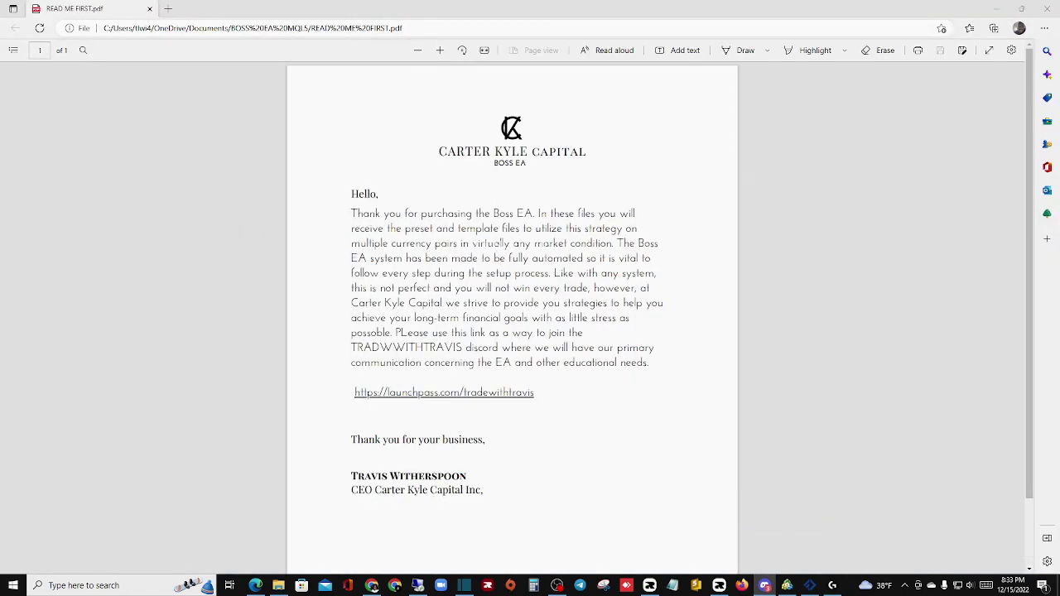
pyautogui.click(996, 9)
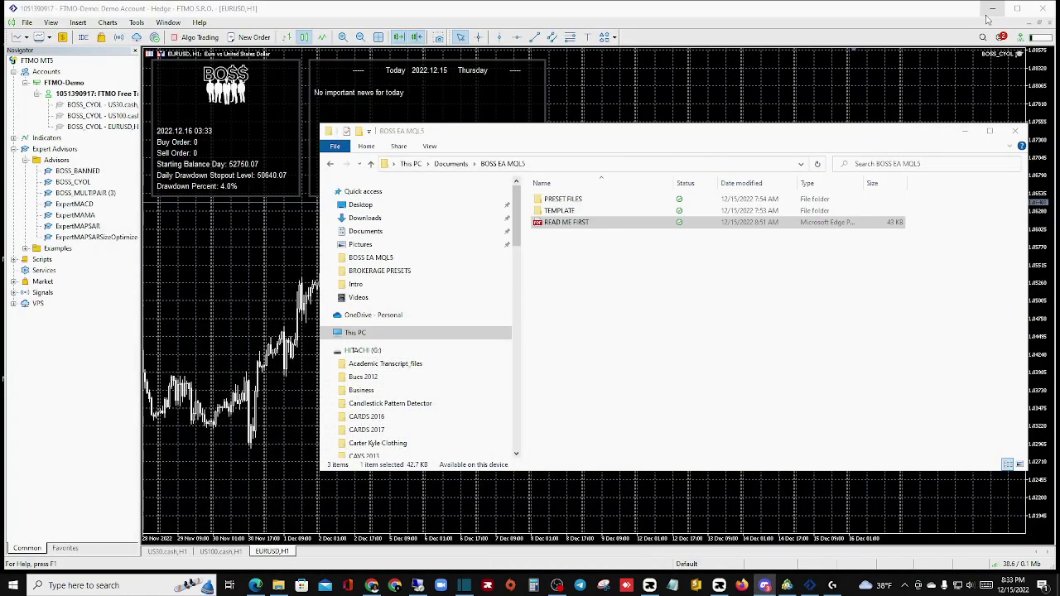
# Hide the folder window and show the Market Watch panel from the View menu.
pyautogui.click(965, 131)
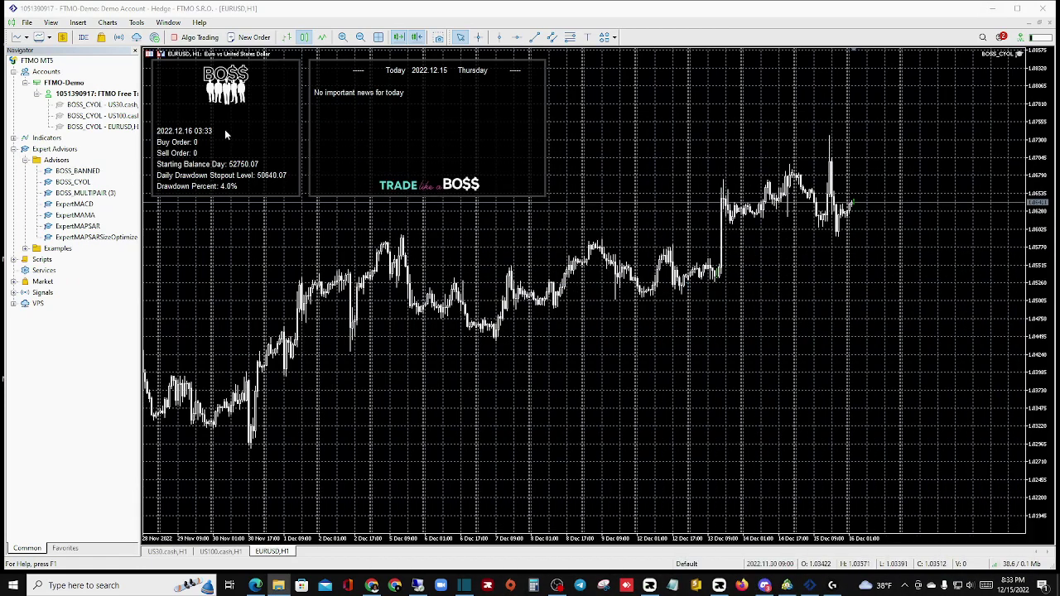
pyautogui.click(52, 22)
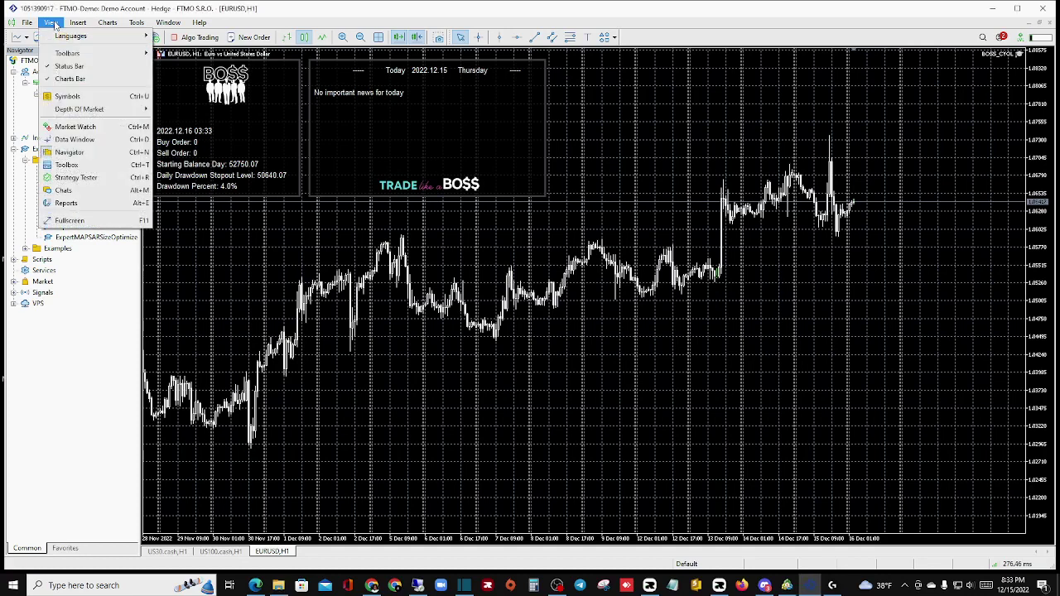
pyautogui.click(74, 129)
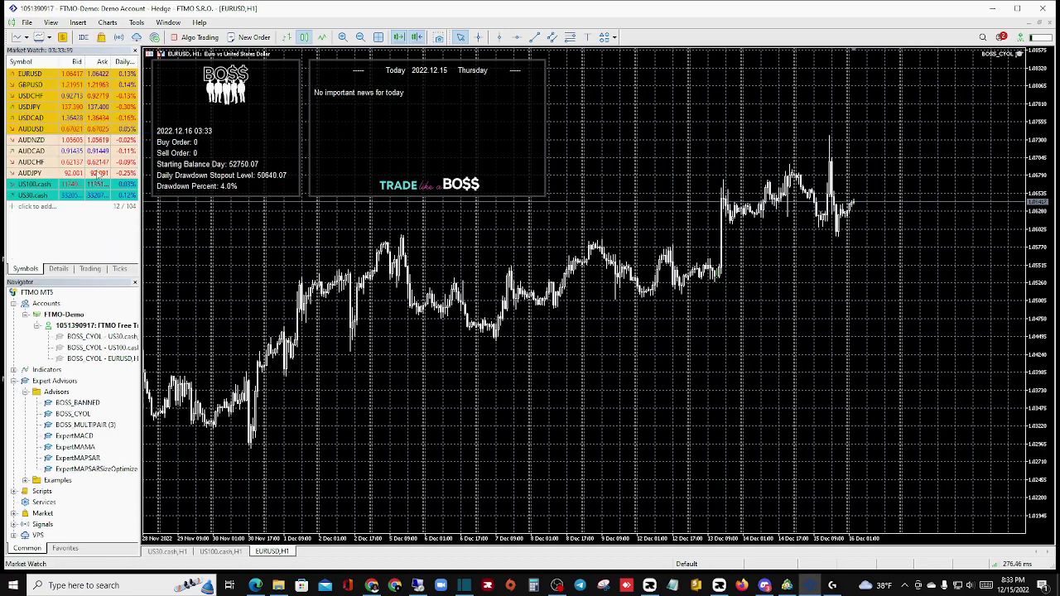
# Add GER40.cash from the Cash CFD group of the Symbols dialog to Market Watch.
pyautogui.click(62, 38)
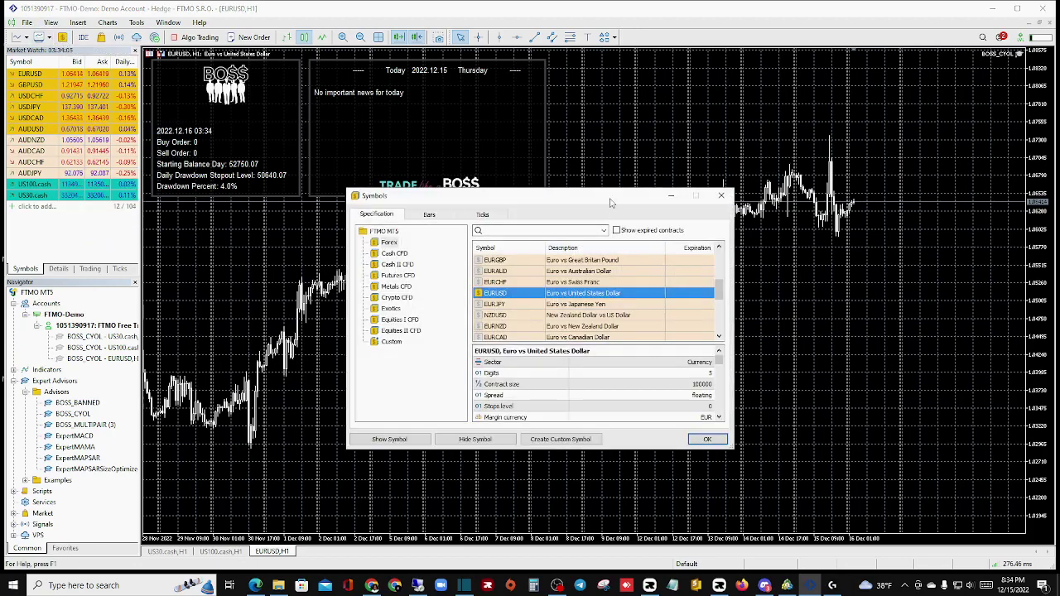
pyautogui.moveTo(611, 190); pyautogui.dragTo(626, 58)
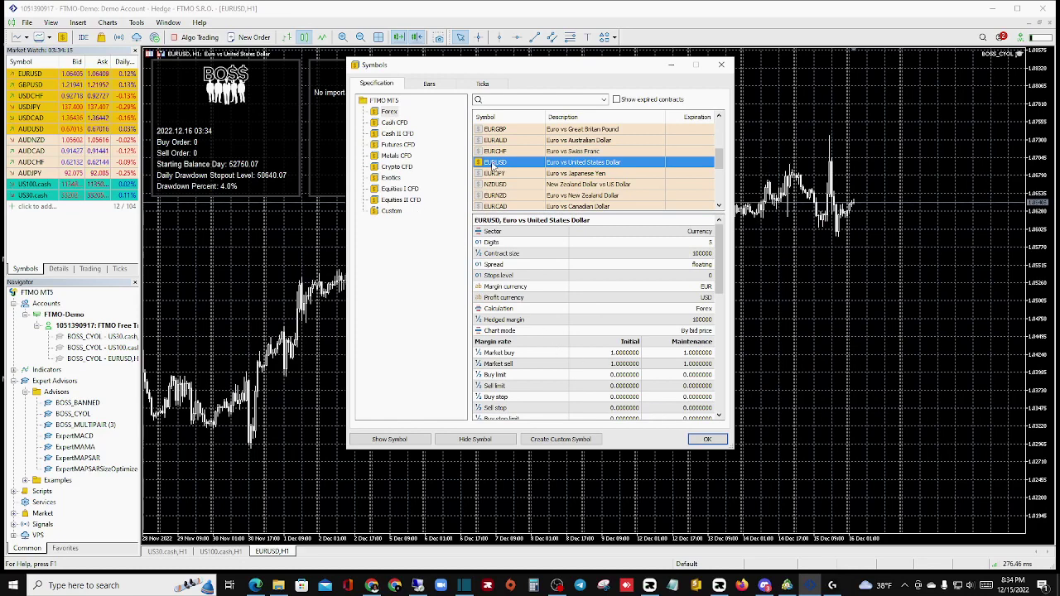
pyautogui.moveTo(718, 159)
pyautogui.mouseDown()
pyautogui.moveTo(717, 195)
pyautogui.moveTo(717, 156)
pyautogui.mouseUp()
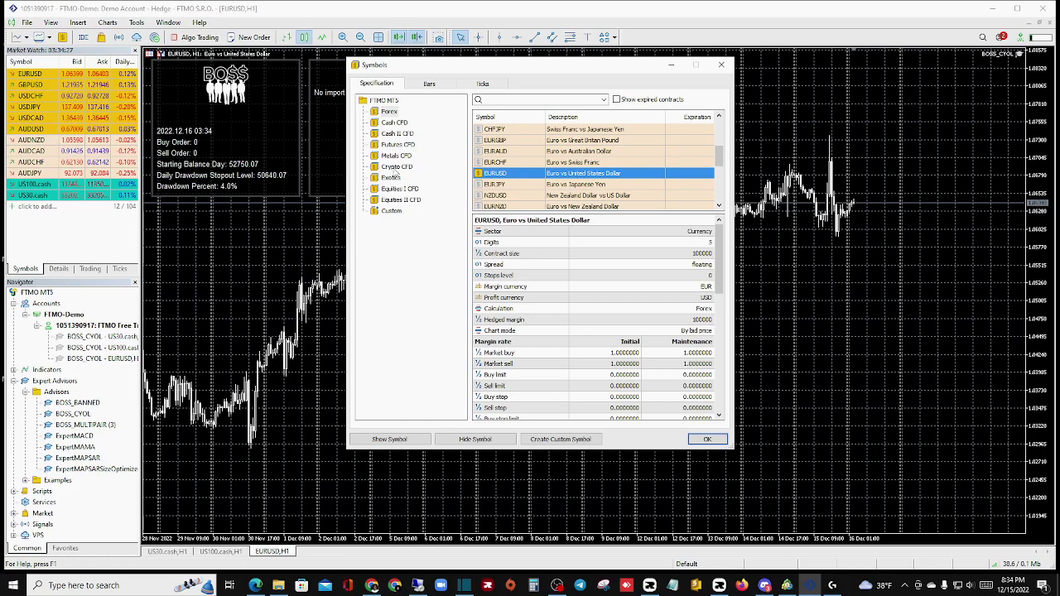
pyautogui.click(394, 123)
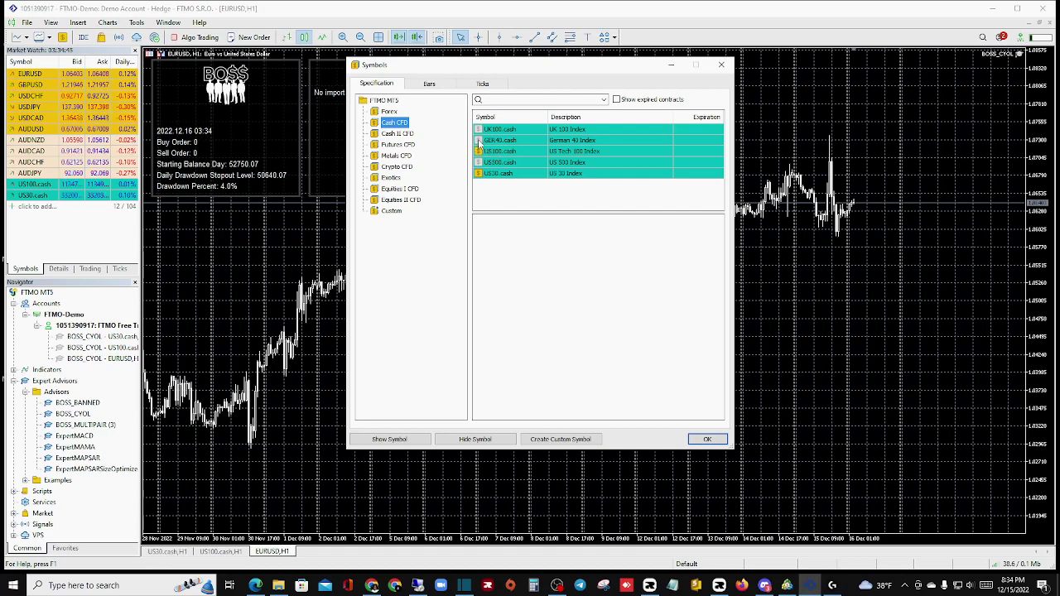
pyautogui.doubleClick(480, 141)
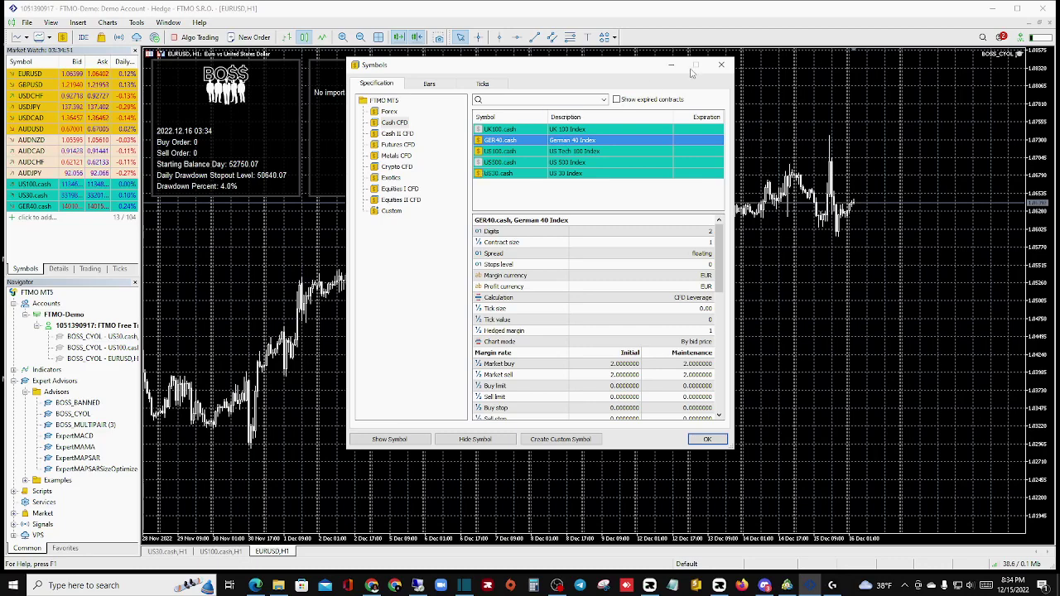
pyautogui.click(721, 64)
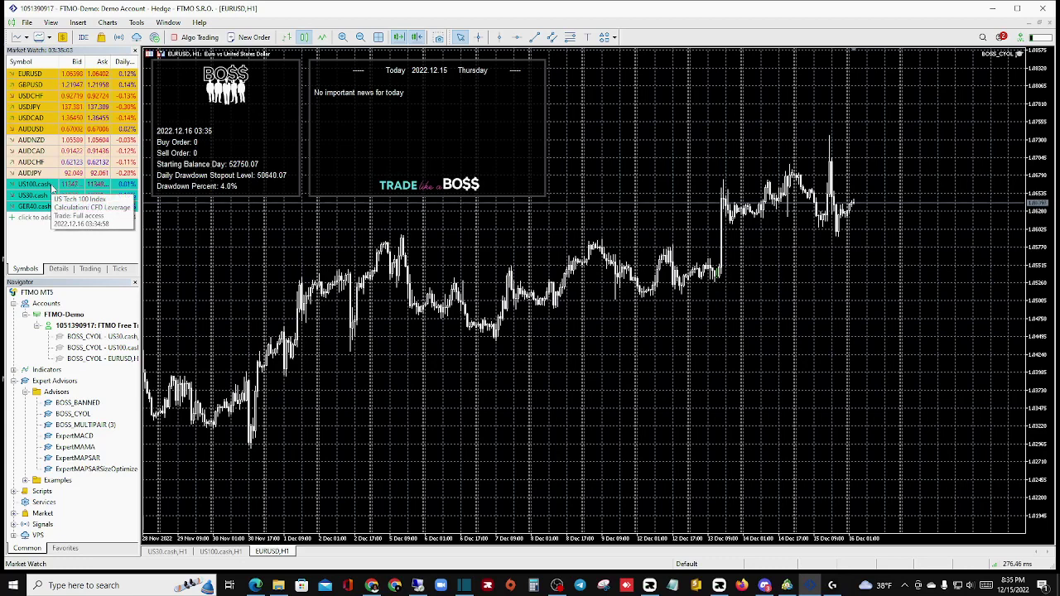
# Open a chart window for US100.cash and compress its price scale vertically.
pyautogui.click(38, 188)
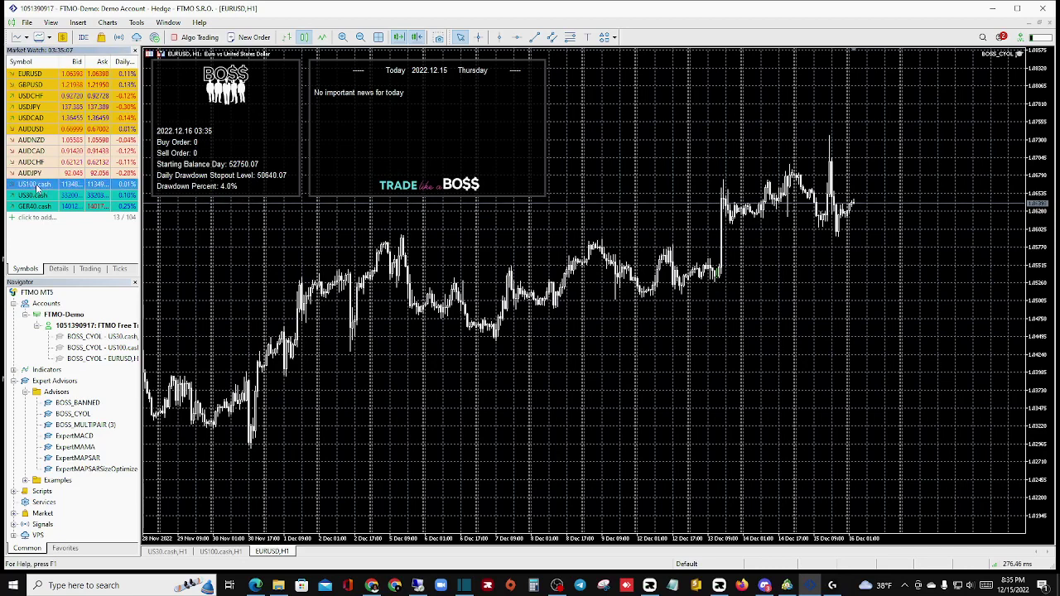
pyautogui.rightClick(37, 189)
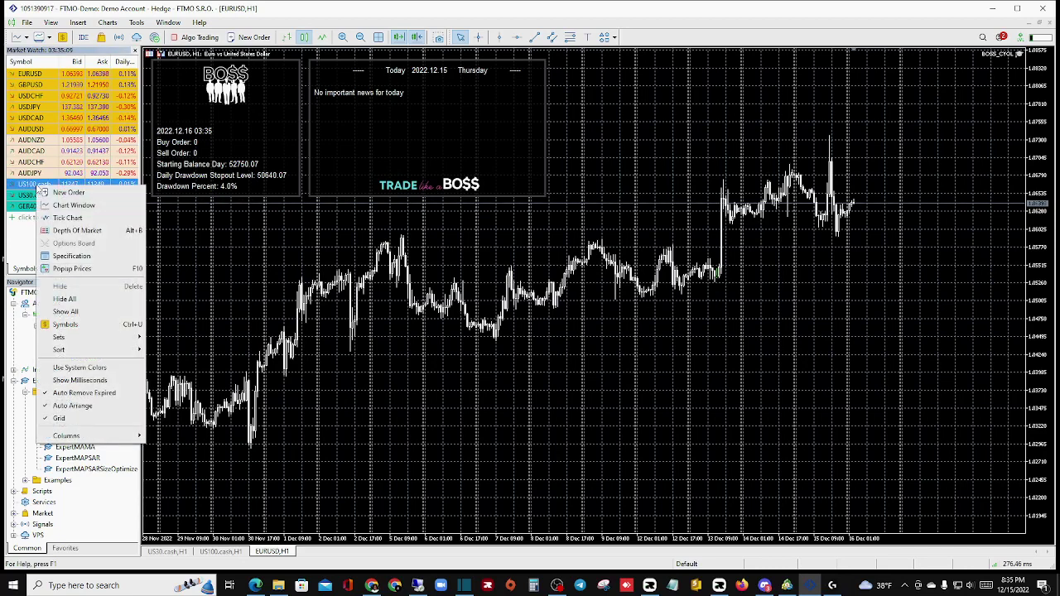
pyautogui.click(59, 207)
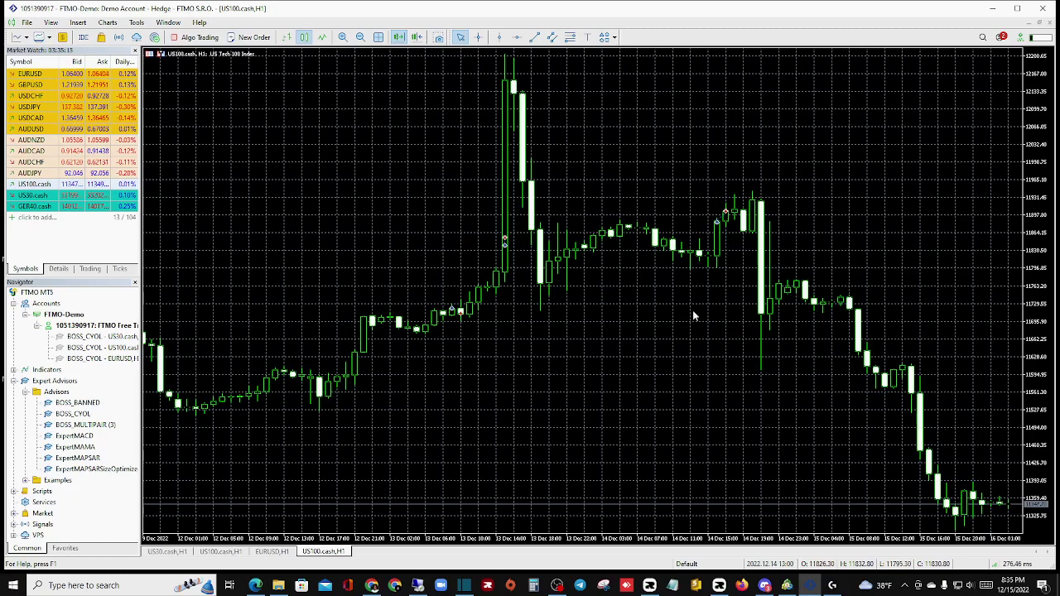
pyautogui.moveTo(1045, 124)
pyautogui.mouseDown()
pyautogui.moveTo(1037, 155)
pyautogui.moveTo(1035, 132)
pyautogui.mouseUp()
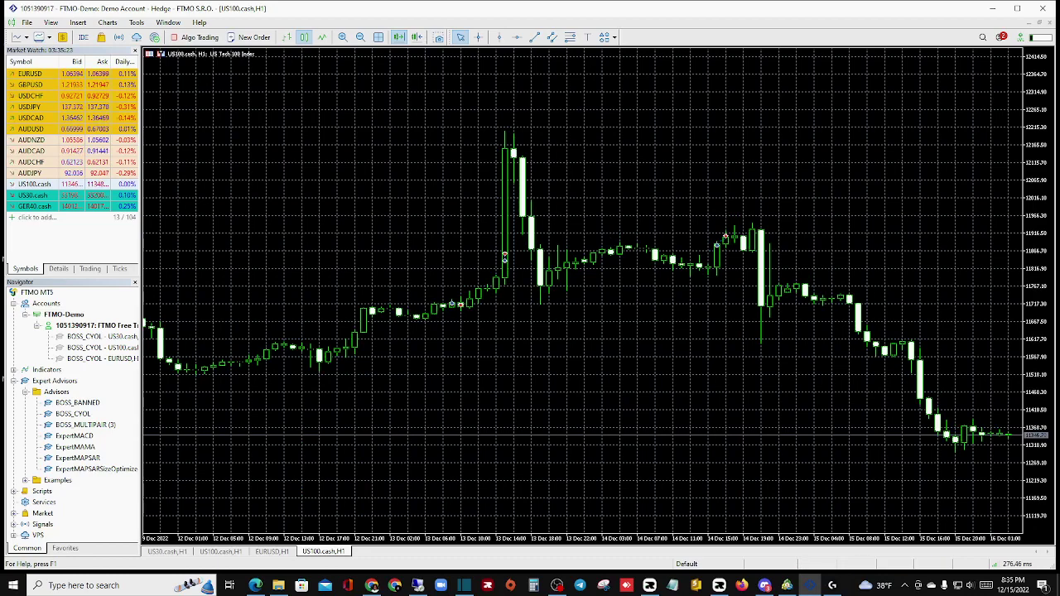
pyautogui.moveTo(652, 286); pyautogui.dragTo(1059, 286)
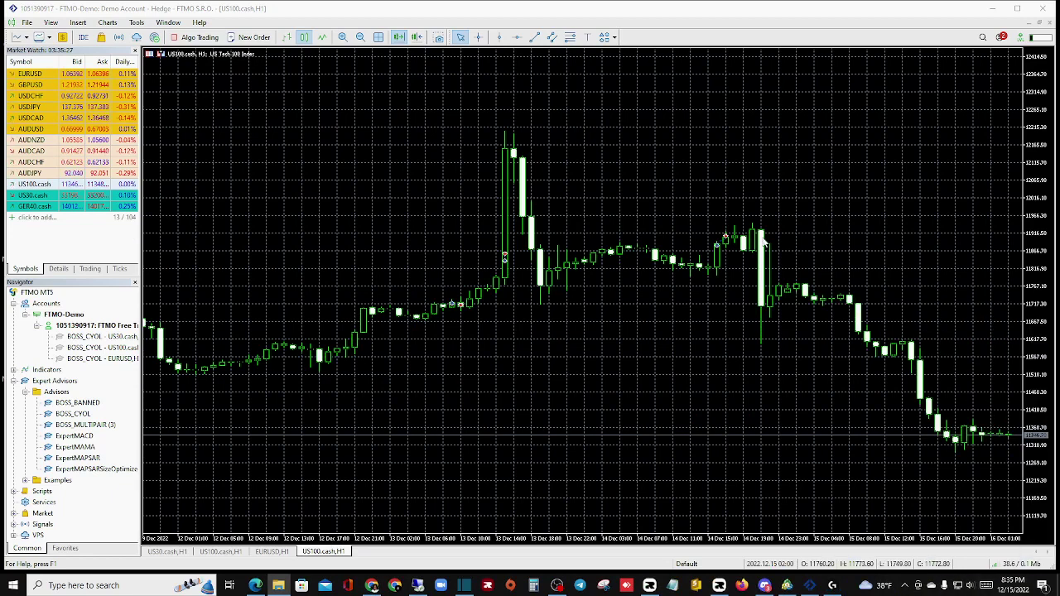
# Load the BOSS_BLACK.tpl template from the EA's TEMPLATE folder onto the US100.cash chart.
pyautogui.rightClick(637, 139)
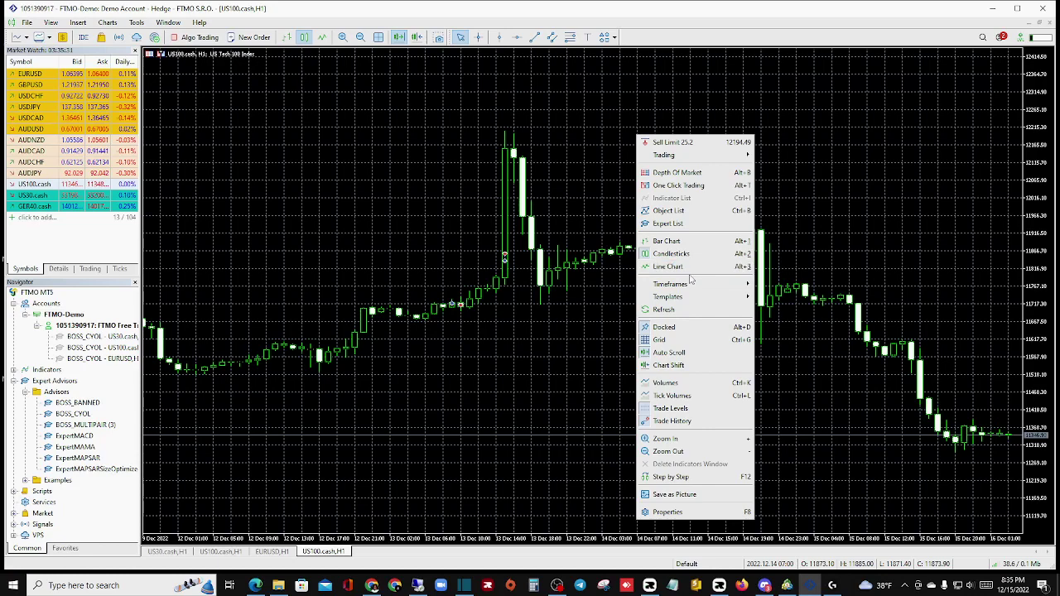
pyautogui.moveTo(684, 300)
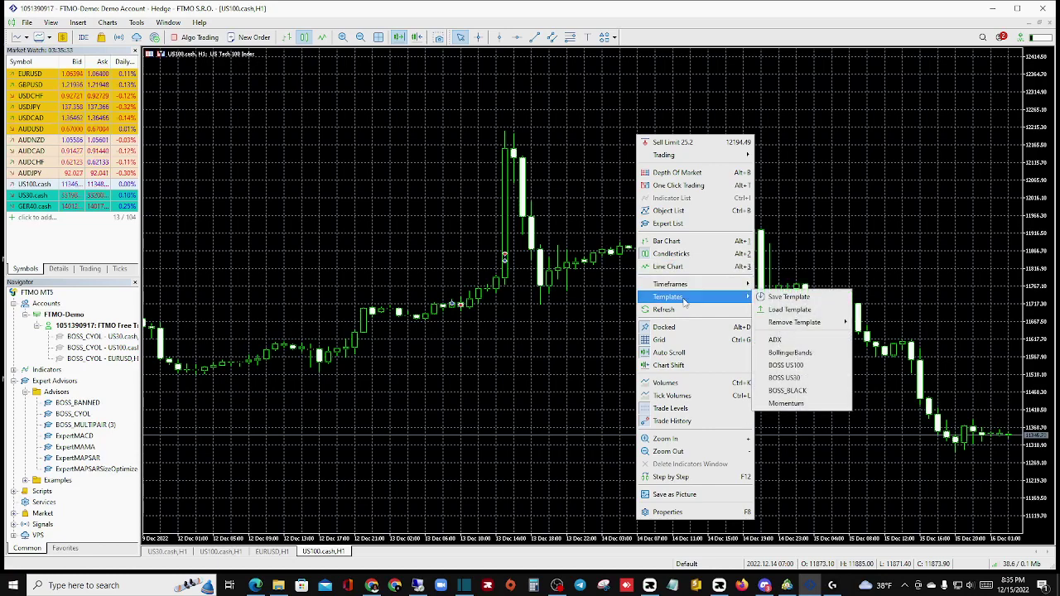
pyautogui.click(786, 309)
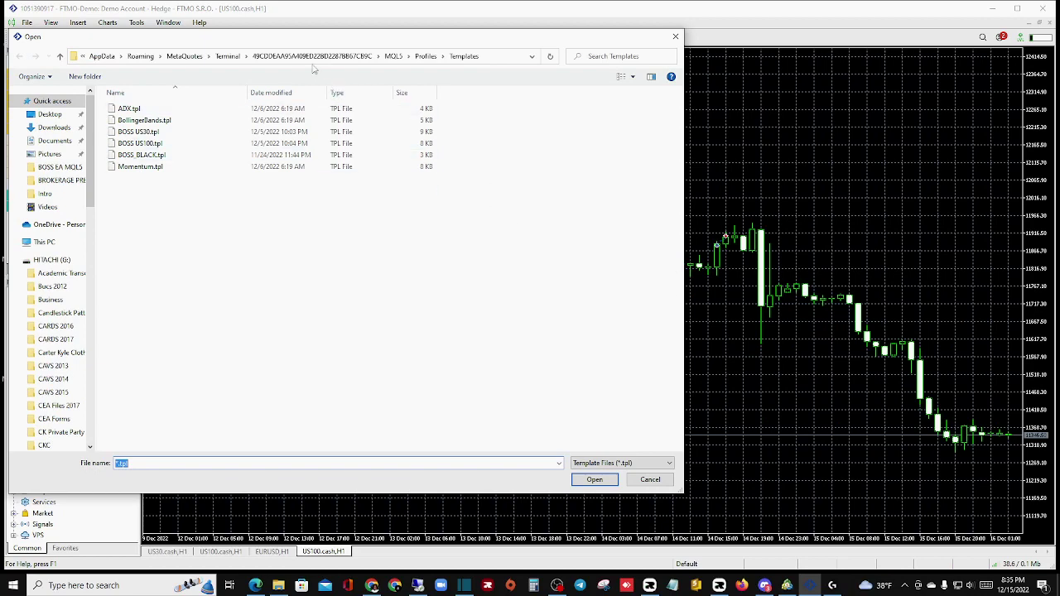
pyautogui.moveTo(328, 40); pyautogui.dragTo(325, 27)
pyautogui.press('super+e')
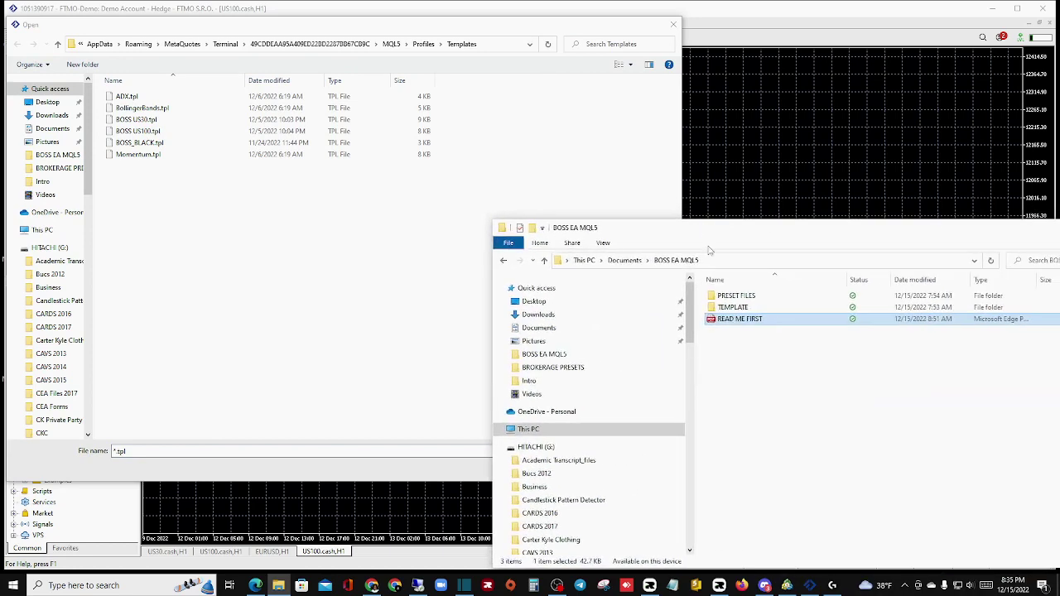
pyautogui.doubleClick(738, 311)
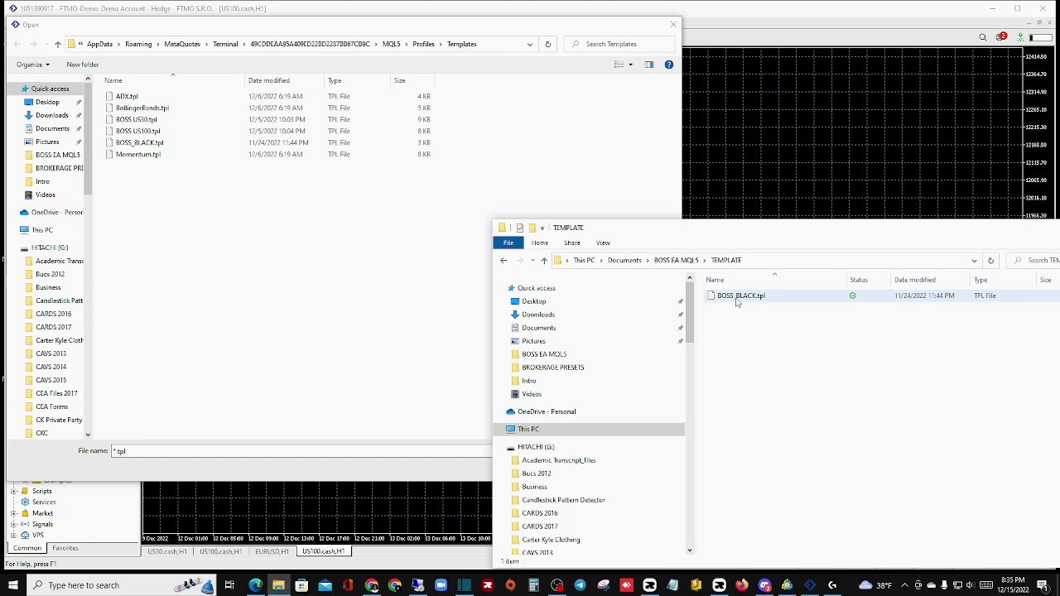
pyautogui.rightClick(734, 302)
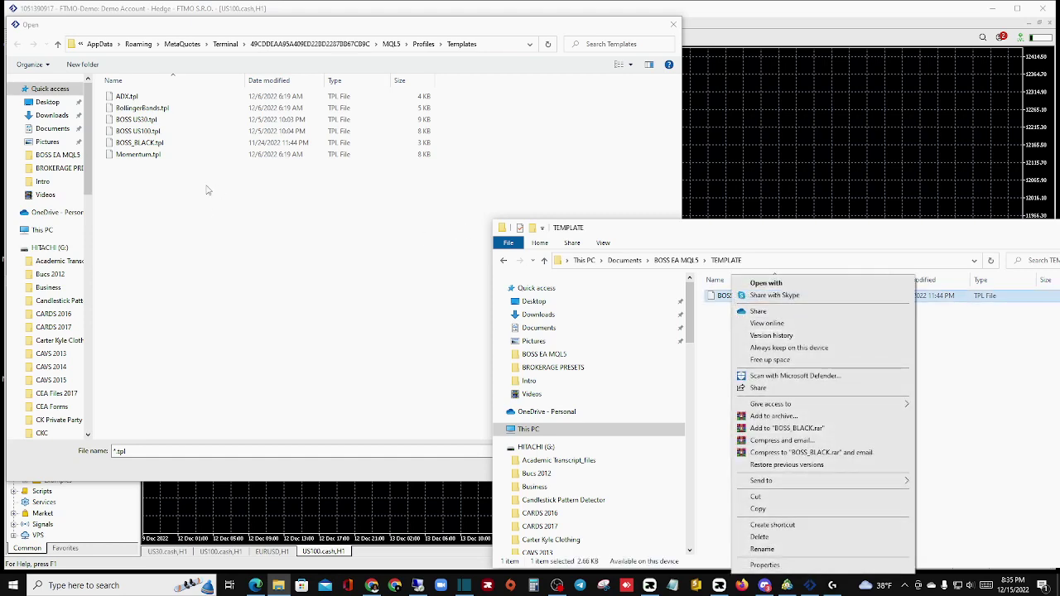
pyautogui.click(207, 211)
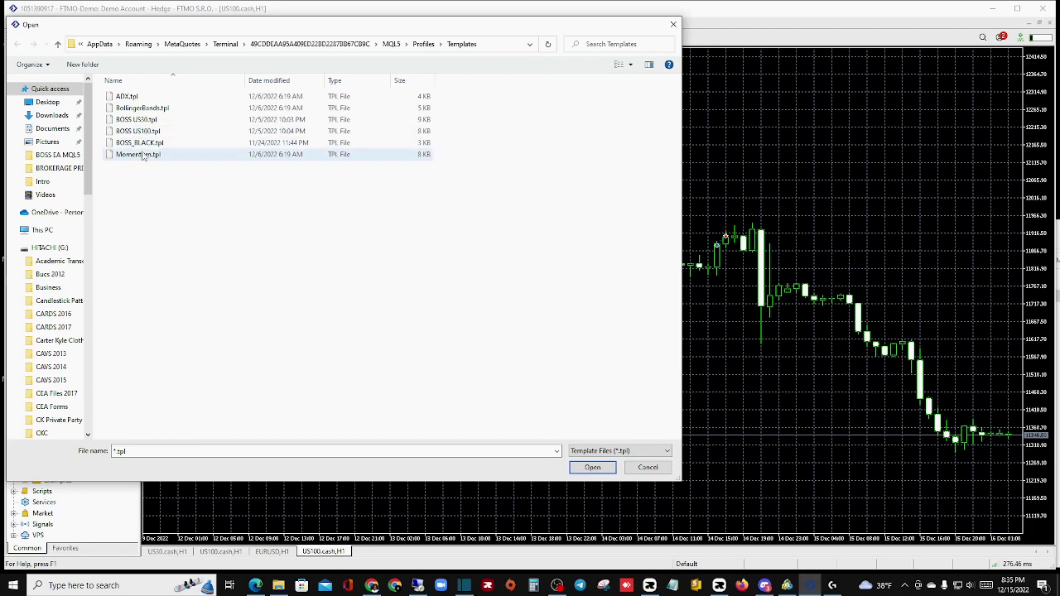
pyautogui.doubleClick(136, 145)
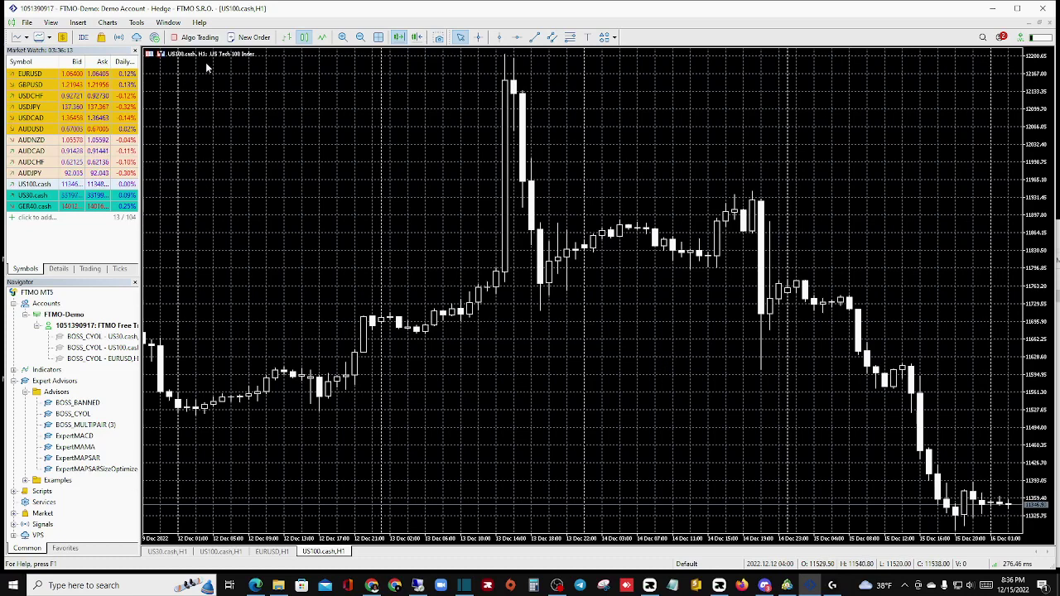
# Return File Explorer to the BOSS EA MQL5 folder, move it lower, and select BOSS_CYOL in Navigator.
pyautogui.hotkey('alt', 'Tab')
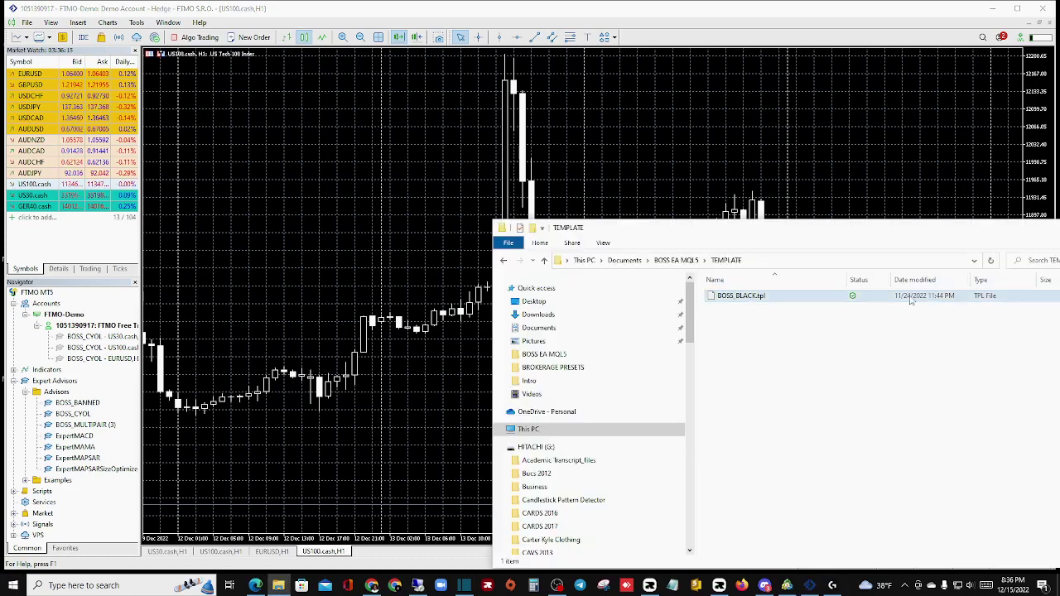
pyautogui.click(504, 260)
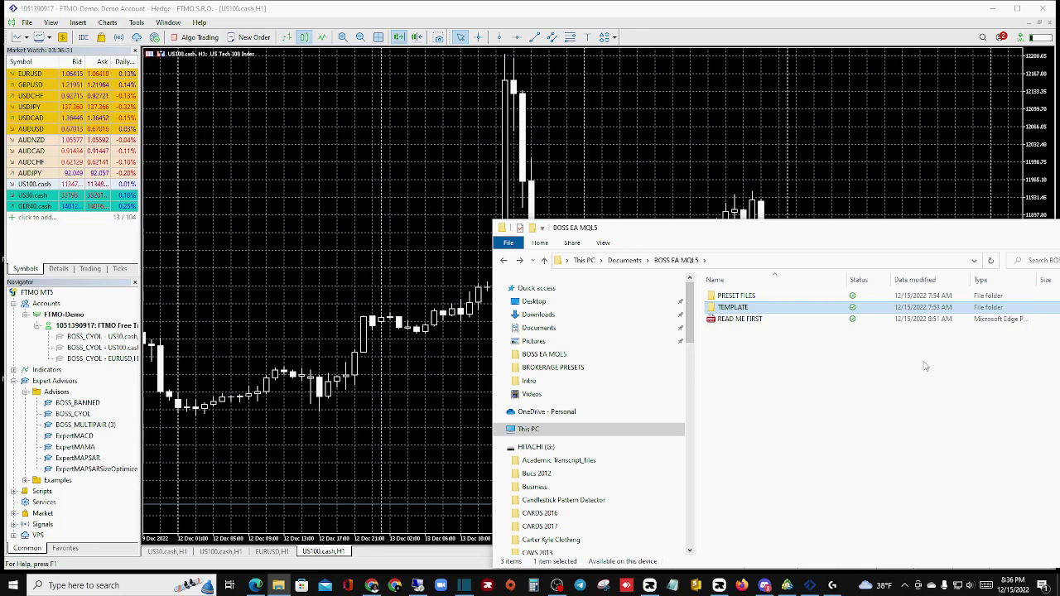
pyautogui.moveTo(779, 234); pyautogui.dragTo(685, 414)
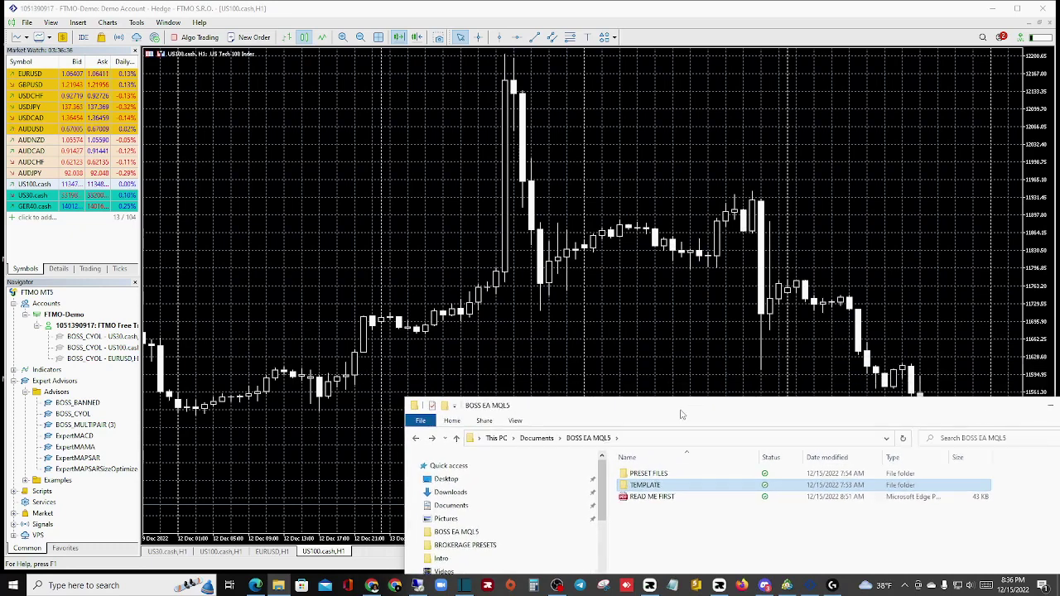
pyautogui.click(64, 414)
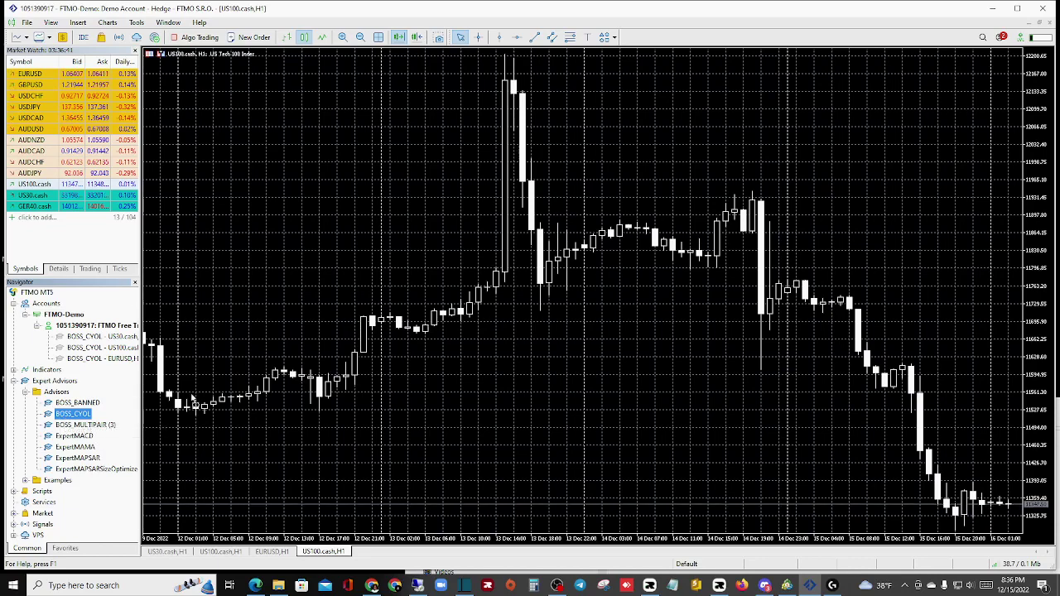
# Attach BOSS_CYOL to the US100.cash chart with Allow Algo Trading ticked on the Common tab.
pyautogui.moveTo(685, 171); pyautogui.dragTo(685, 170)
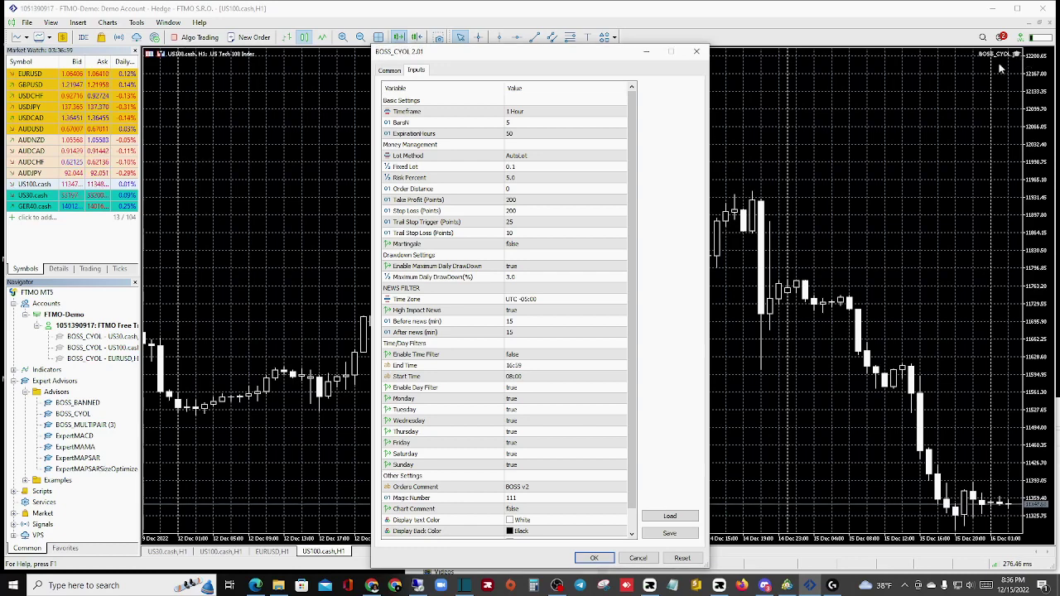
pyautogui.click(394, 72)
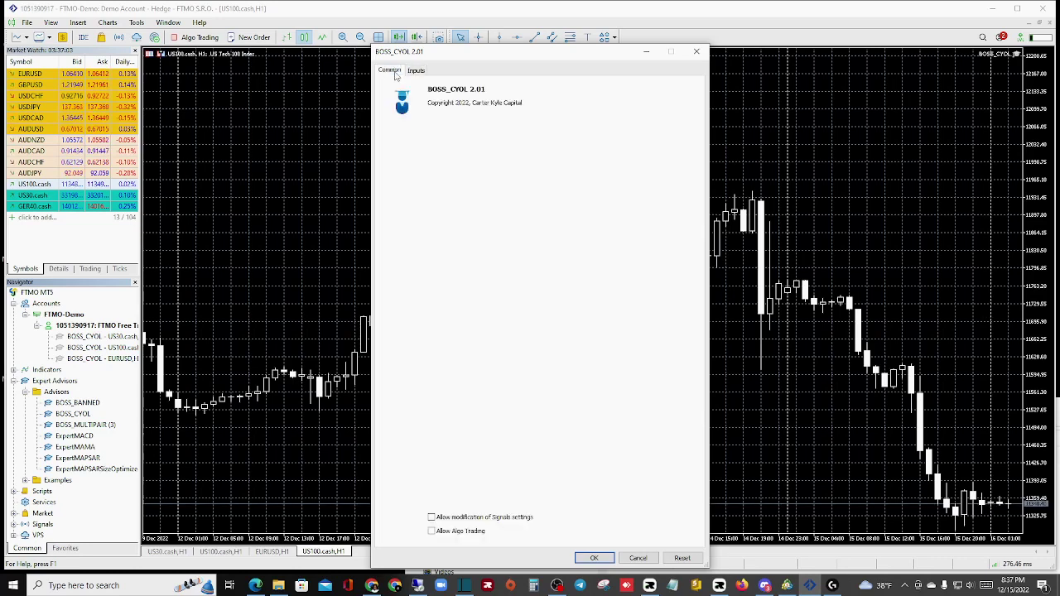
pyautogui.click(431, 530)
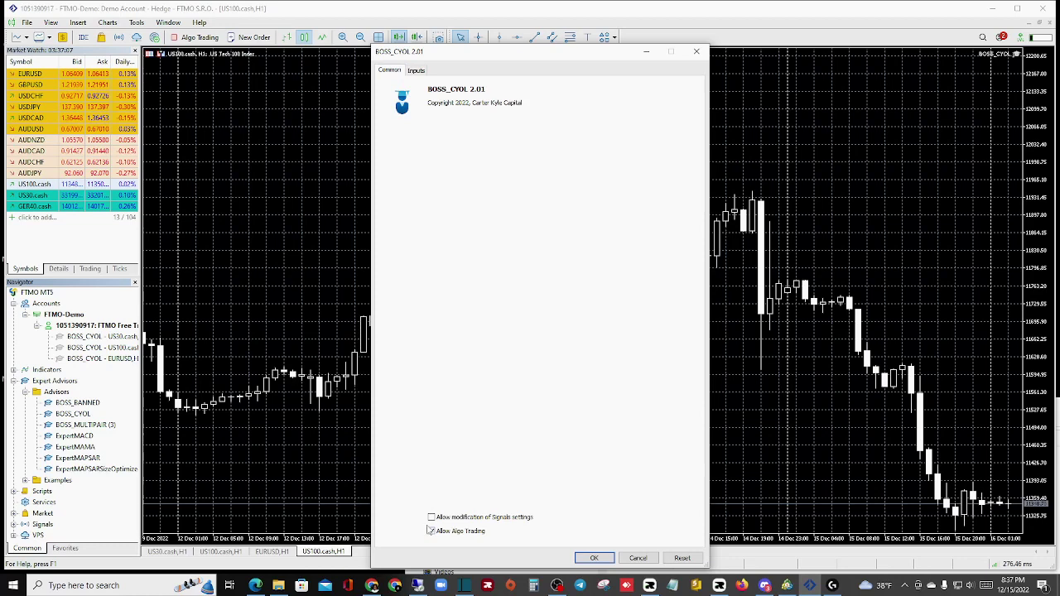